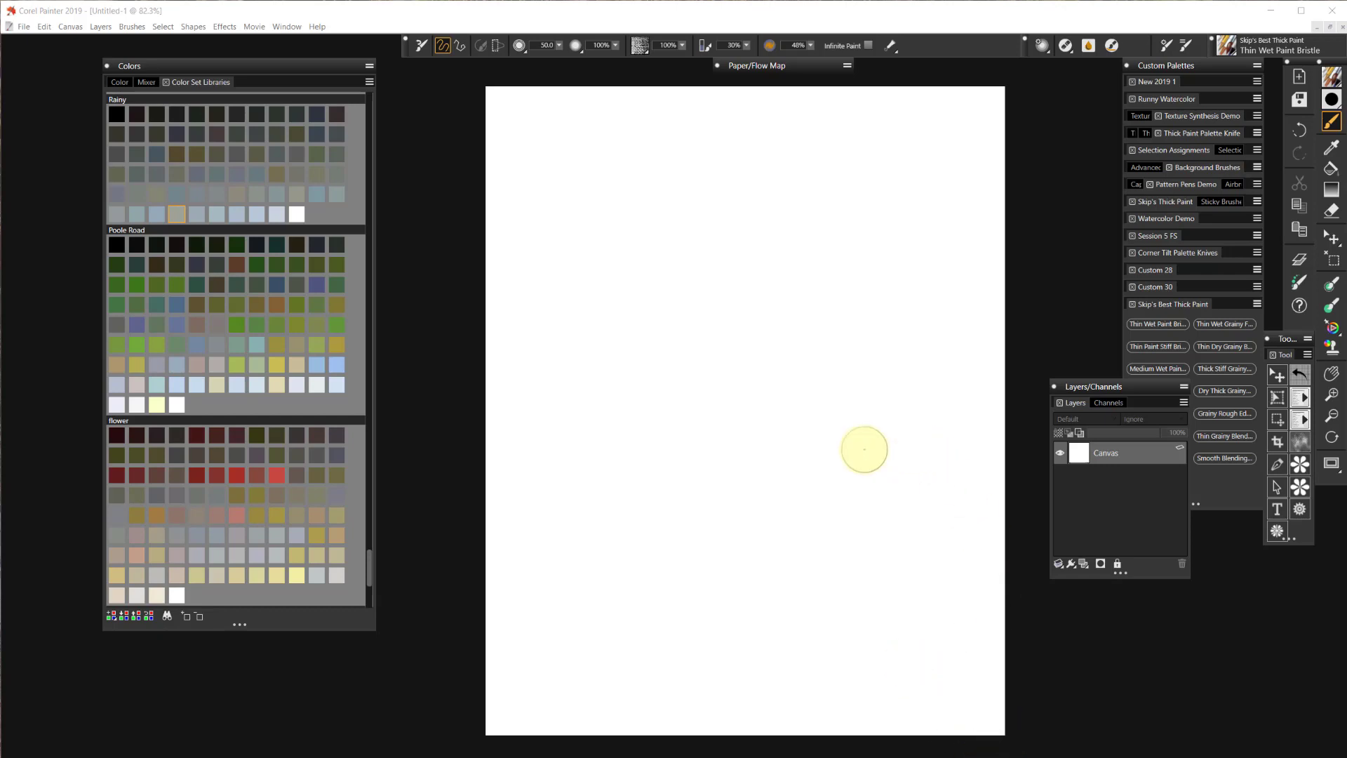
# Fill the whole canvas with the dark brown swatch ending the first row of the Rainy color set.
pyautogui.click(1331, 167)
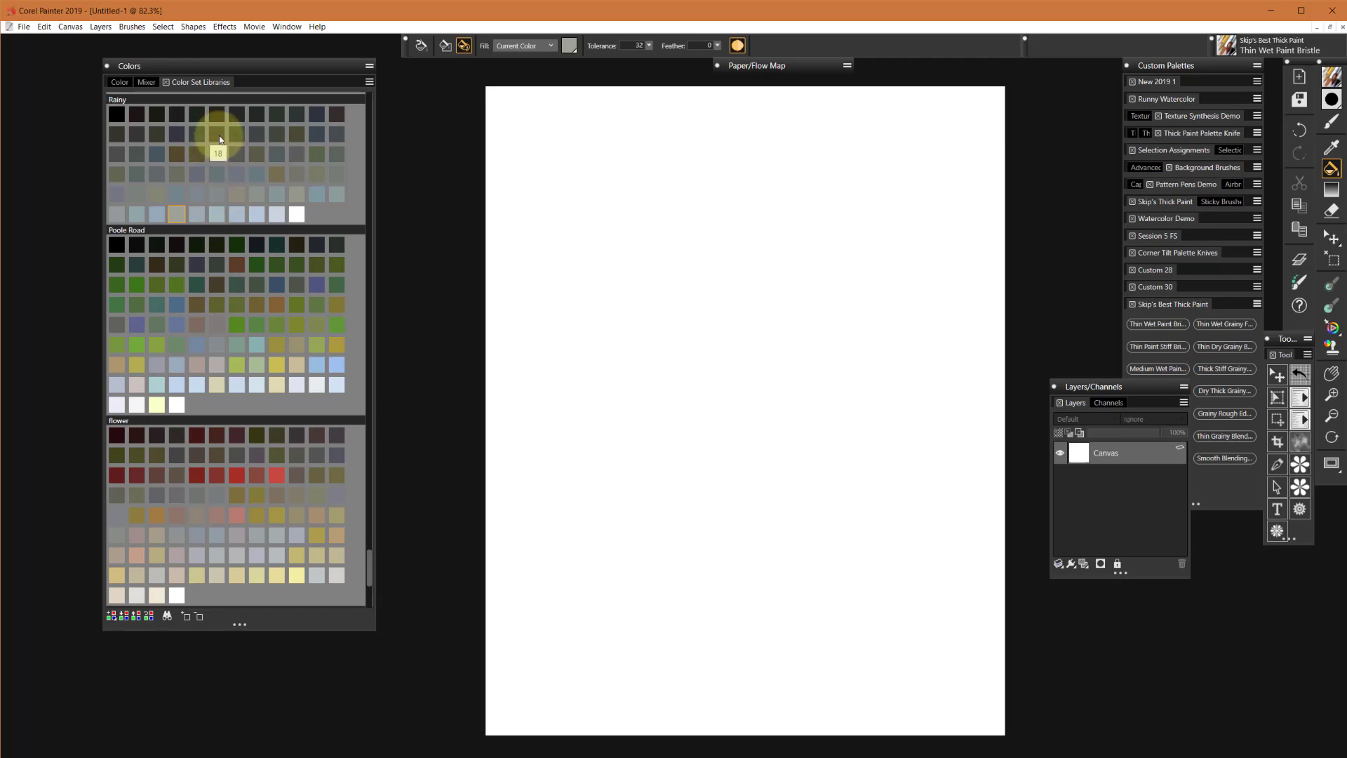
pyautogui.click(337, 112)
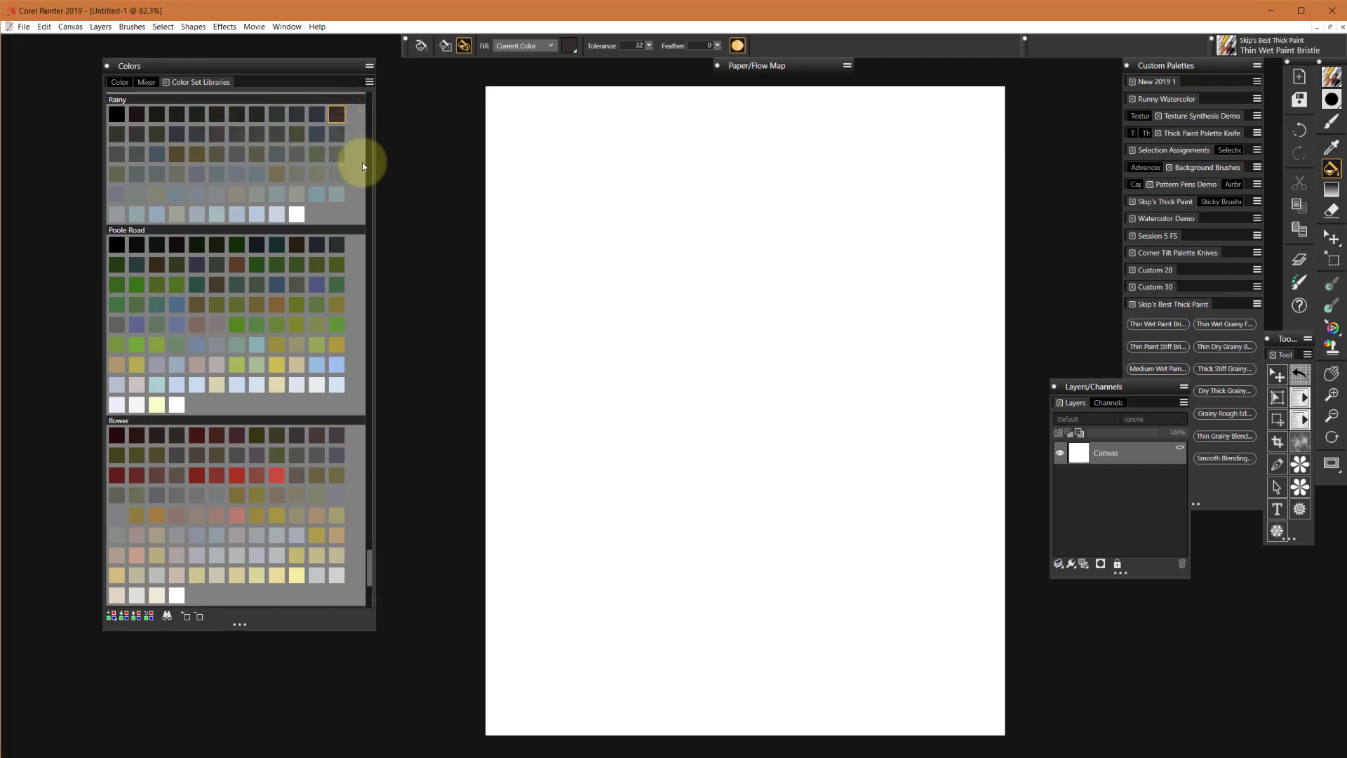
pyautogui.click(722, 322)
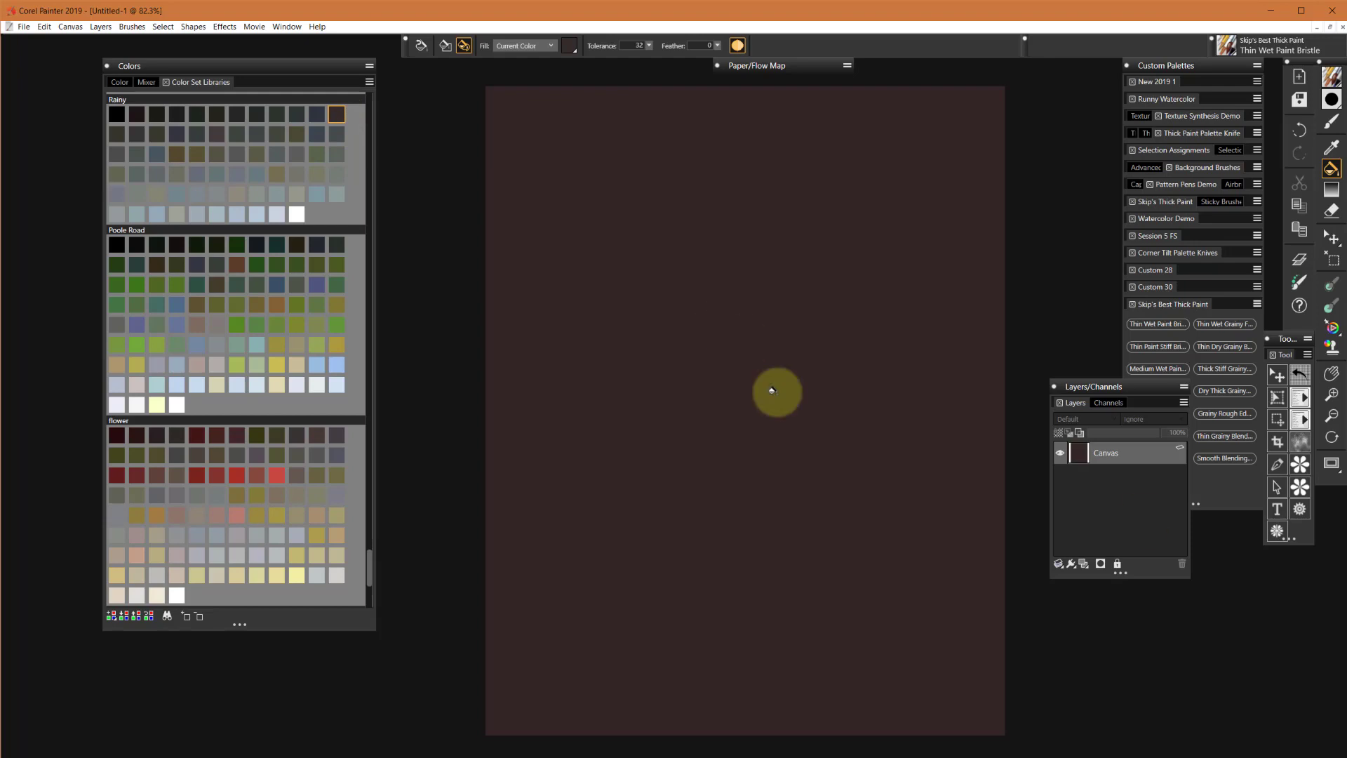
# Turn the filled canvas into a woven textured background layer and set Layer 1's composite method to Gel.
pyautogui.click(1300, 420)
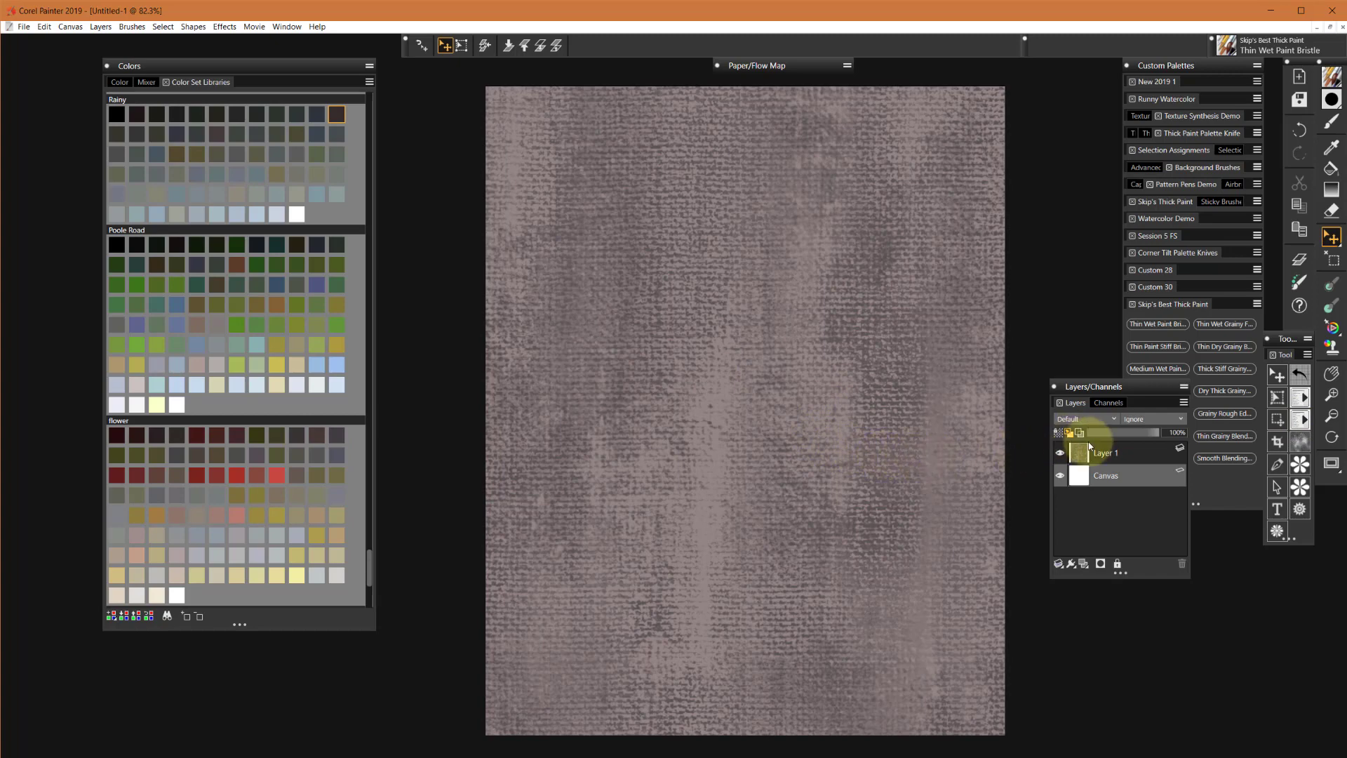
pyautogui.click(1138, 455)
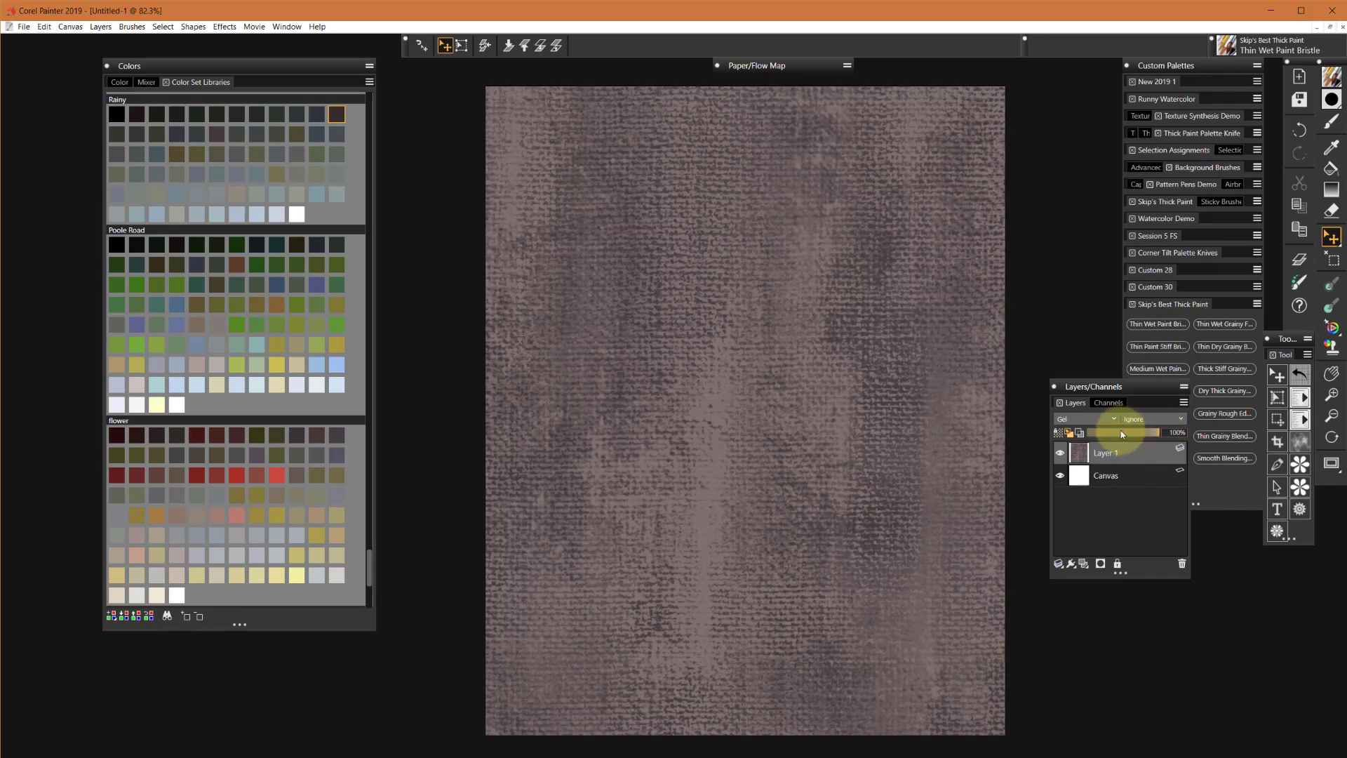
pyautogui.click(1179, 457)
pyautogui.click(1300, 259)
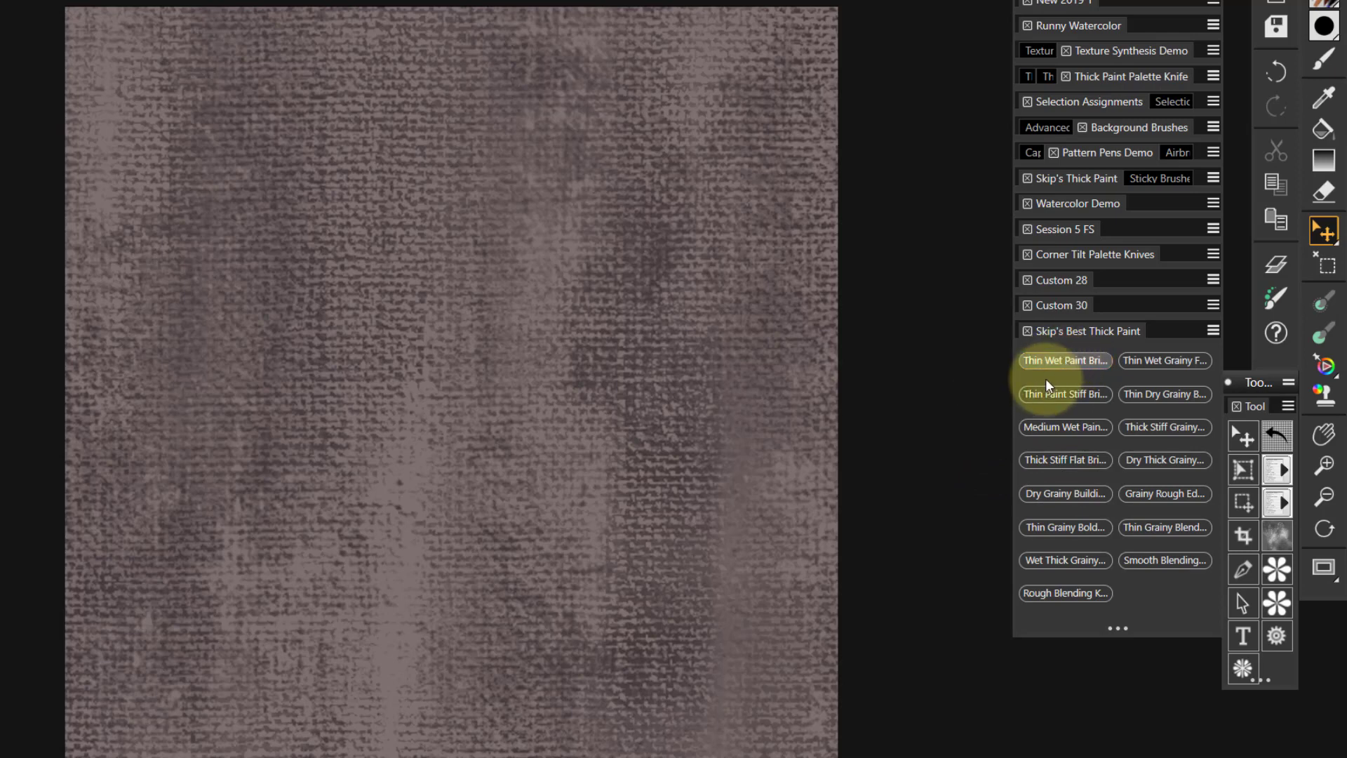
# Paint a solid cream patch on the textured background with the Thin Wet Paint Bristle brush.
pyautogui.click(1022, 397)
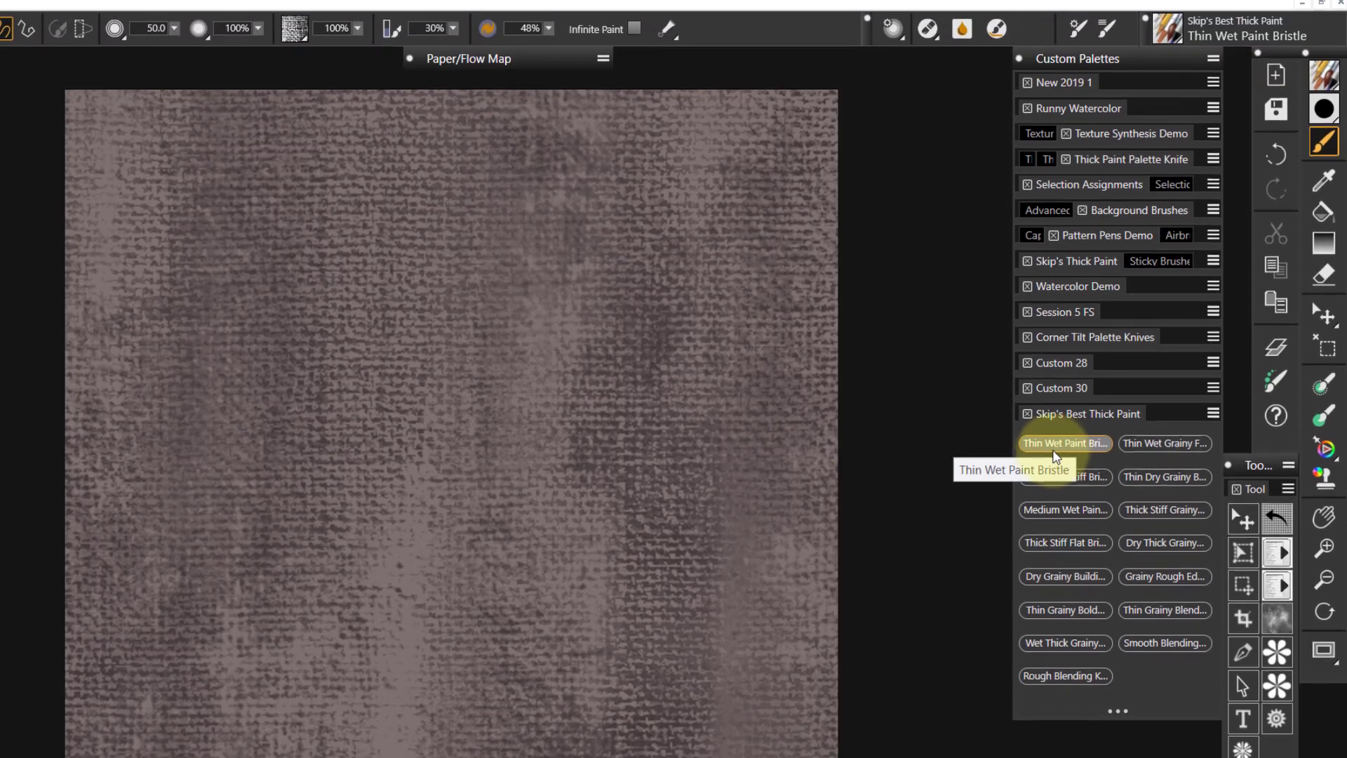
pyautogui.click(1079, 367)
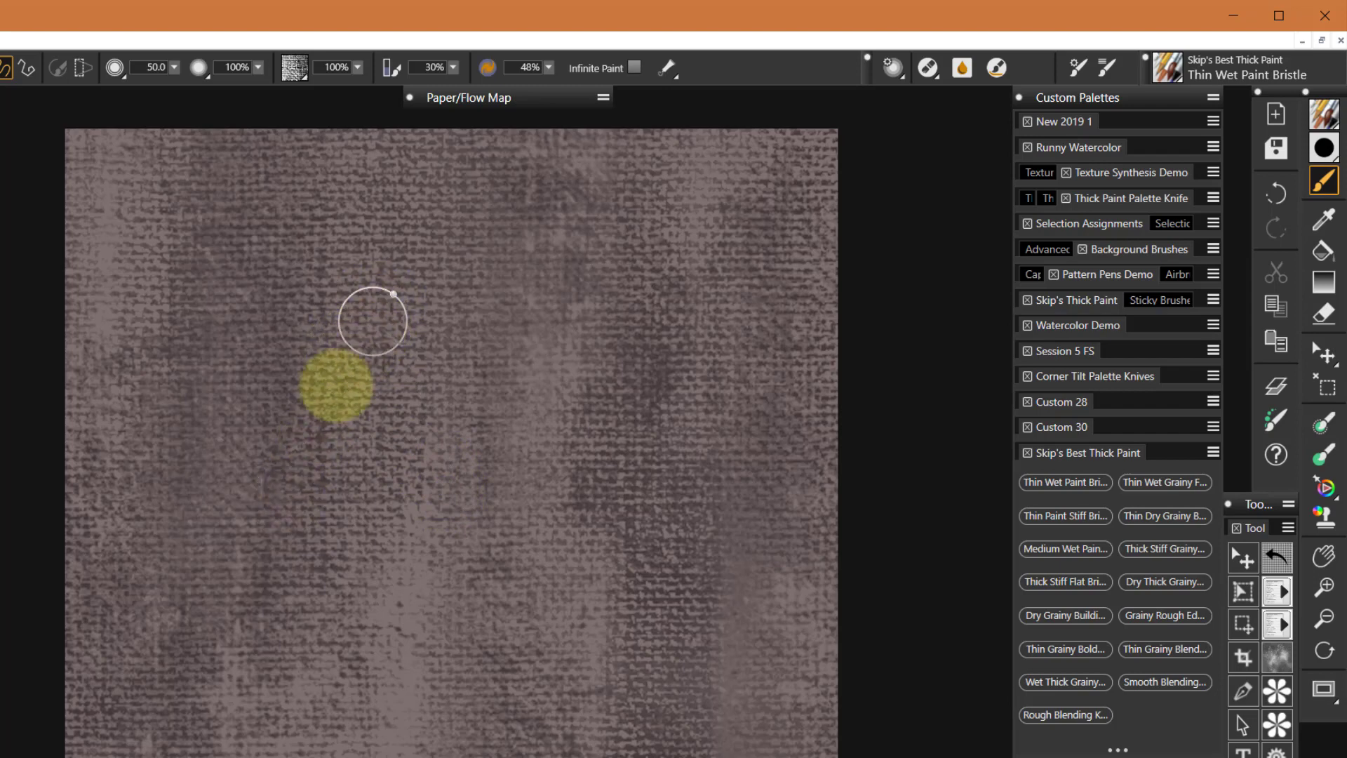
pyautogui.moveTo(374, 337); pyautogui.dragTo(308, 468)
pyautogui.hotkey('ctrl', 'z')
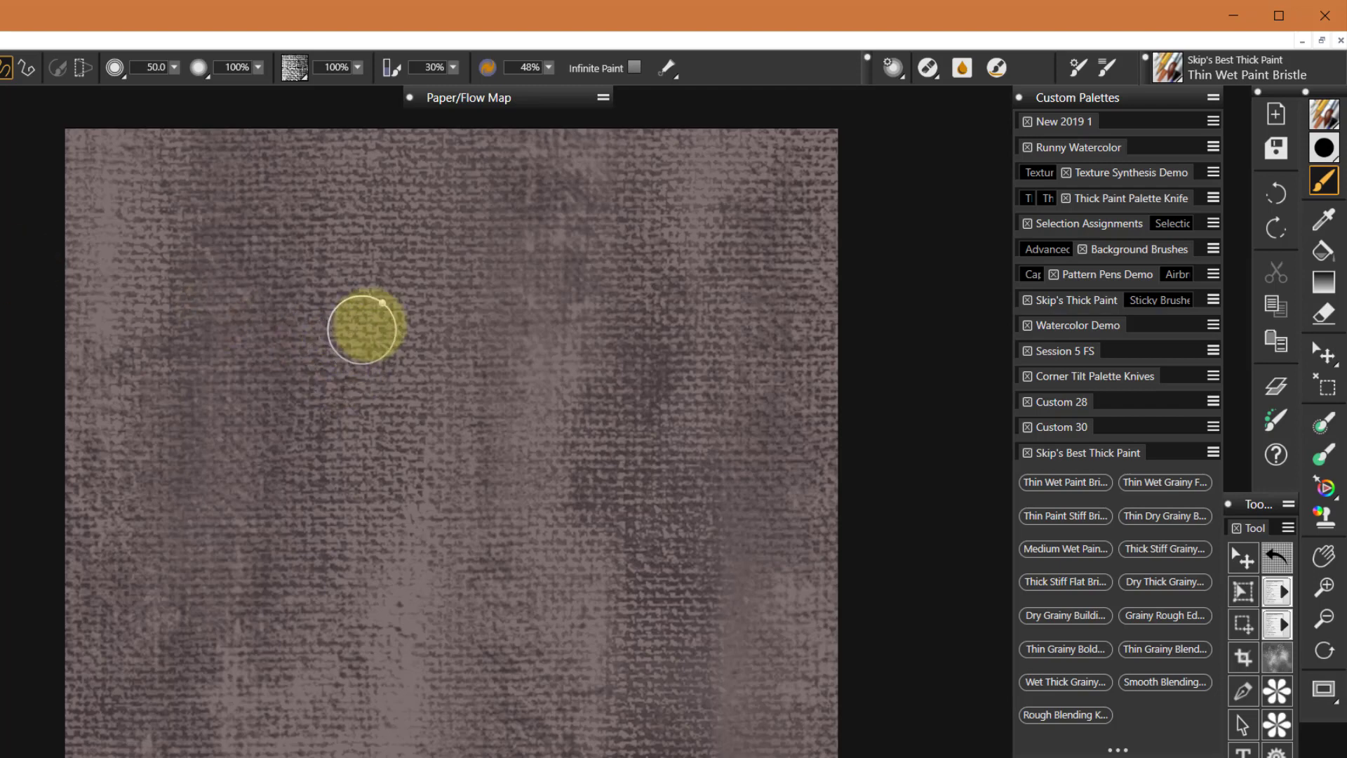
pyautogui.moveTo(364, 328)
pyautogui.mouseDown()
pyautogui.moveTo(282, 525)
pyautogui.moveTo(378, 332)
pyautogui.moveTo(315, 459)
pyautogui.moveTo(344, 396)
pyautogui.moveTo(297, 415)
pyautogui.moveTo(374, 352)
pyautogui.moveTo(323, 425)
pyautogui.moveTo(284, 521)
pyautogui.moveTo(339, 460)
pyautogui.moveTo(338, 433)
pyautogui.moveTo(248, 539)
pyautogui.moveTo(325, 426)
pyautogui.moveTo(298, 459)
pyautogui.moveTo(241, 459)
pyautogui.mouseUp()
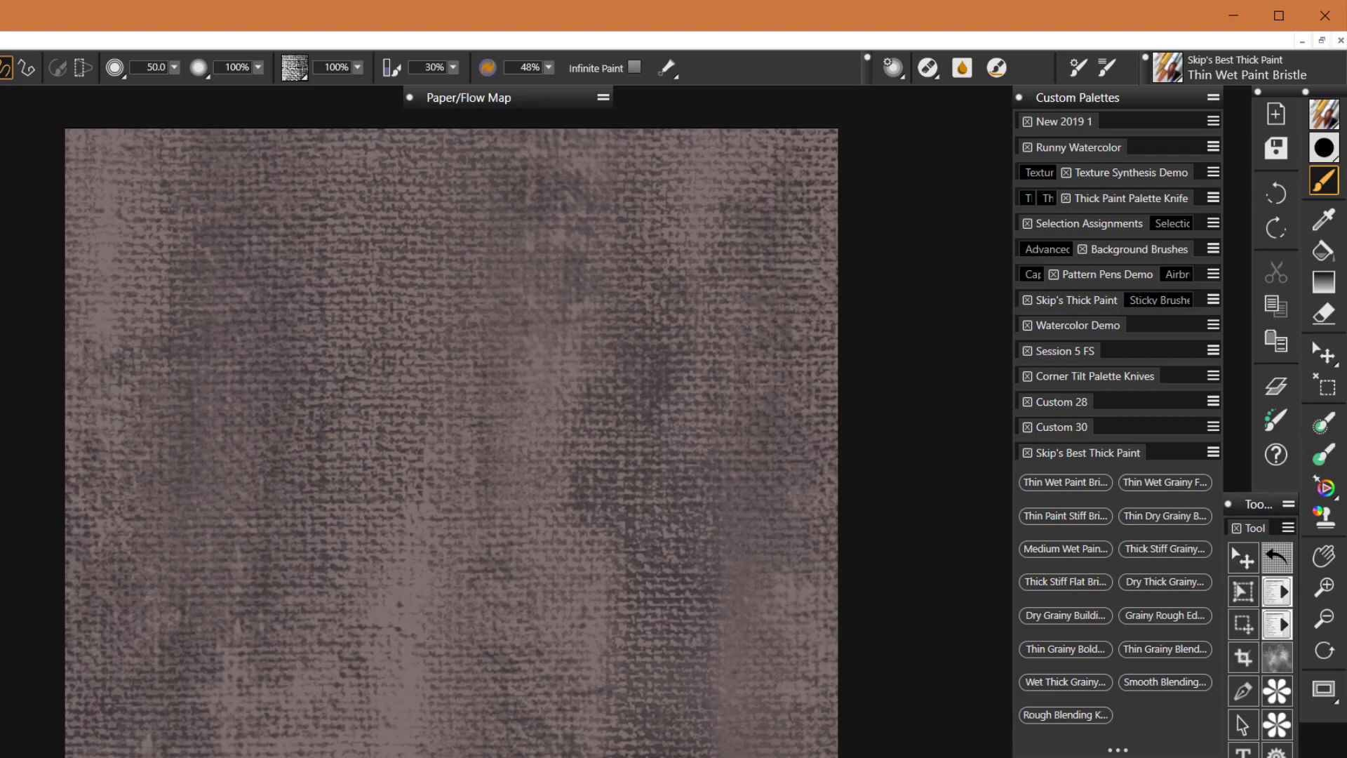
pyautogui.moveTo(348, 340)
pyautogui.mouseDown()
pyautogui.moveTo(273, 452)
pyautogui.moveTo(362, 311)
pyautogui.moveTo(252, 512)
pyautogui.moveTo(380, 305)
pyautogui.moveTo(291, 464)
pyautogui.moveTo(385, 317)
pyautogui.moveTo(275, 510)
pyautogui.moveTo(285, 467)
pyautogui.moveTo(383, 316)
pyautogui.moveTo(293, 469)
pyautogui.moveTo(319, 375)
pyautogui.moveTo(364, 313)
pyautogui.moveTo(265, 490)
pyautogui.moveTo(355, 318)
pyautogui.moveTo(237, 507)
pyautogui.moveTo(358, 318)
pyautogui.moveTo(227, 512)
pyautogui.moveTo(345, 324)
pyautogui.moveTo(227, 493)
pyautogui.moveTo(348, 332)
pyautogui.moveTo(261, 488)
pyautogui.moveTo(367, 345)
pyautogui.moveTo(281, 478)
pyautogui.moveTo(377, 336)
pyautogui.moveTo(306, 470)
pyautogui.moveTo(393, 338)
pyautogui.moveTo(345, 444)
pyautogui.moveTo(353, 428)
pyautogui.moveTo(323, 434)
pyautogui.moveTo(325, 404)
pyautogui.moveTo(337, 403)
pyautogui.moveTo(268, 436)
pyautogui.mouseUp()
pyautogui.moveTo(388, 351)
pyautogui.mouseDown()
pyautogui.moveTo(378, 467)
pyautogui.moveTo(361, 338)
pyautogui.moveTo(349, 432)
pyautogui.moveTo(341, 350)
pyautogui.moveTo(300, 560)
pyautogui.moveTo(323, 373)
pyautogui.moveTo(273, 554)
pyautogui.moveTo(339, 416)
pyautogui.moveTo(271, 422)
pyautogui.moveTo(418, 362)
pyautogui.moveTo(343, 433)
pyautogui.moveTo(297, 450)
pyautogui.moveTo(430, 376)
pyautogui.moveTo(418, 337)
pyautogui.moveTo(382, 461)
pyautogui.moveTo(399, 339)
pyautogui.moveTo(365, 344)
pyautogui.moveTo(356, 473)
pyautogui.moveTo(384, 377)
pyautogui.moveTo(420, 461)
pyautogui.moveTo(443, 372)
pyautogui.moveTo(412, 456)
pyautogui.moveTo(424, 425)
pyautogui.moveTo(394, 388)
pyautogui.moveTo(417, 445)
pyautogui.moveTo(374, 381)
pyautogui.moveTo(425, 405)
pyautogui.moveTo(343, 437)
pyautogui.moveTo(421, 407)
pyautogui.moveTo(386, 378)
pyautogui.moveTo(413, 456)
pyautogui.moveTo(367, 416)
pyautogui.moveTo(417, 476)
pyautogui.moveTo(404, 435)
pyautogui.moveTo(302, 513)
pyautogui.moveTo(253, 522)
pyautogui.moveTo(402, 409)
pyautogui.moveTo(418, 355)
pyautogui.moveTo(373, 499)
pyautogui.moveTo(414, 457)
pyautogui.moveTo(328, 417)
pyautogui.moveTo(379, 490)
pyautogui.moveTo(346, 399)
pyautogui.moveTo(365, 494)
pyautogui.moveTo(321, 445)
pyautogui.moveTo(359, 419)
pyautogui.moveTo(393, 343)
pyautogui.moveTo(304, 603)
pyautogui.moveTo(355, 352)
pyautogui.moveTo(314, 532)
pyautogui.moveTo(304, 435)
pyautogui.moveTo(281, 419)
pyautogui.moveTo(335, 593)
pyautogui.moveTo(293, 425)
pyautogui.moveTo(306, 395)
pyautogui.moveTo(381, 543)
pyautogui.moveTo(327, 347)
pyautogui.moveTo(409, 494)
pyautogui.moveTo(341, 362)
pyautogui.moveTo(376, 450)
pyautogui.moveTo(396, 395)
pyautogui.moveTo(266, 489)
pyautogui.moveTo(377, 428)
pyautogui.moveTo(435, 451)
pyautogui.moveTo(330, 574)
pyautogui.moveTo(386, 379)
pyautogui.moveTo(421, 484)
pyautogui.moveTo(451, 445)
pyautogui.moveTo(388, 494)
pyautogui.moveTo(449, 414)
pyautogui.moveTo(421, 382)
pyautogui.moveTo(436, 320)
pyautogui.moveTo(421, 391)
pyautogui.moveTo(391, 385)
pyautogui.moveTo(430, 461)
pyautogui.moveTo(351, 425)
pyautogui.mouseUp()
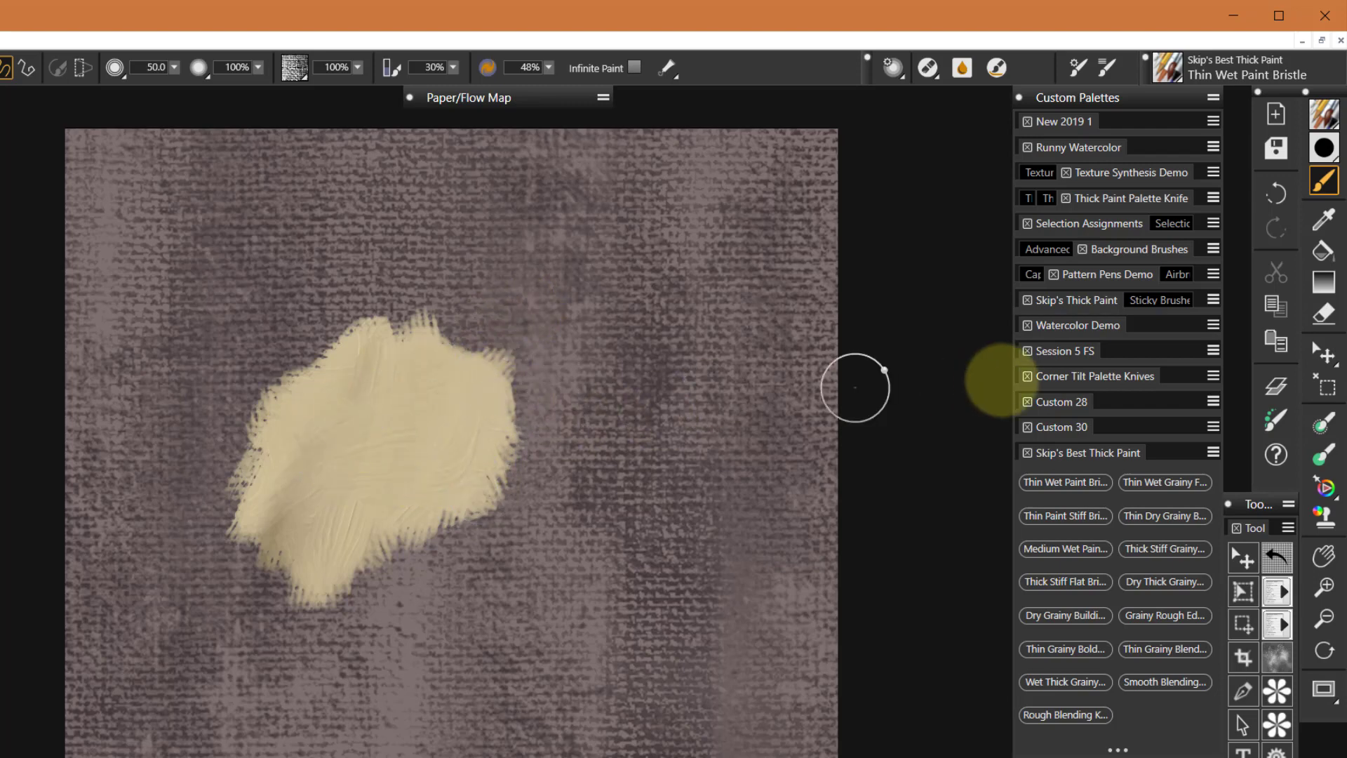
# Paint a light blue patch with ragged edges beside the cream one using the Thin Wet Grainy Flat brush.
pyautogui.click(1158, 484)
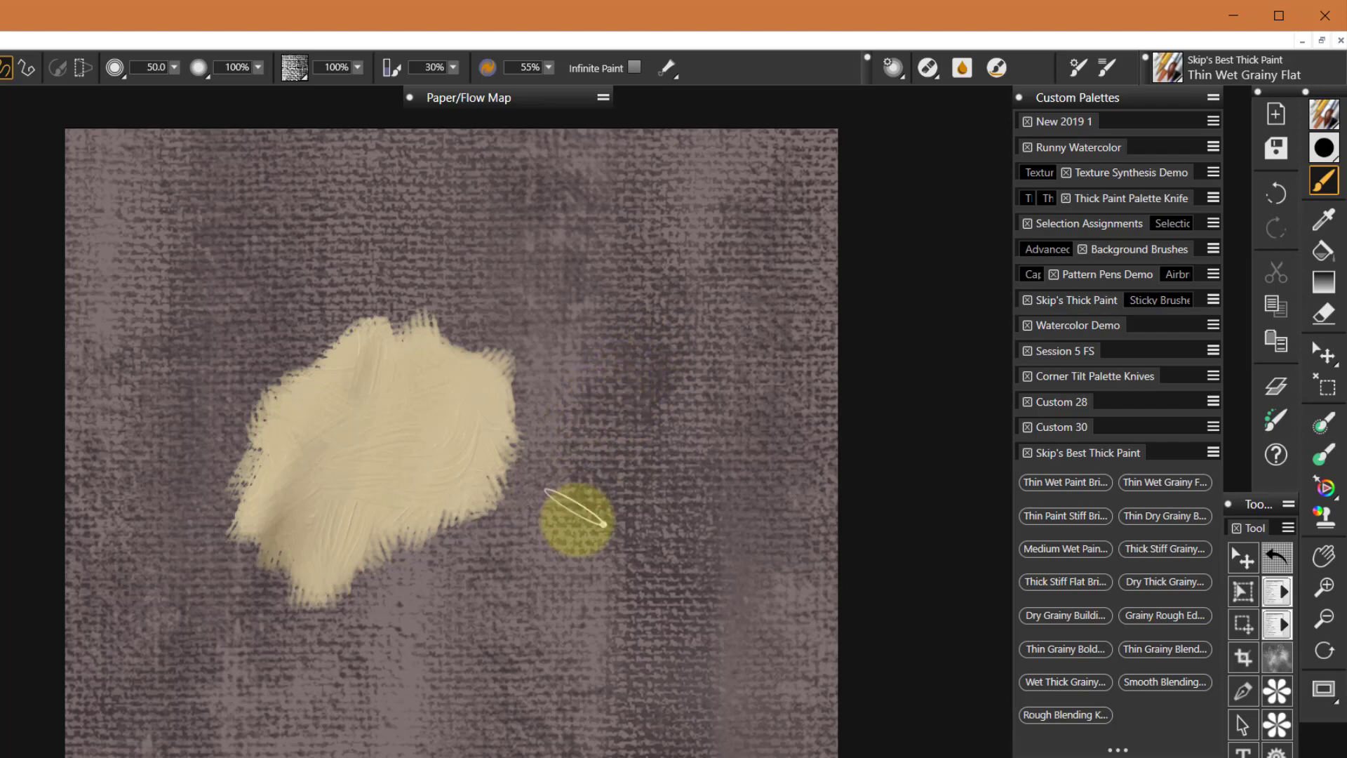
pyautogui.moveTo(607, 419)
pyautogui.mouseDown()
pyautogui.moveTo(561, 518)
pyautogui.moveTo(577, 450)
pyautogui.moveTo(616, 407)
pyautogui.mouseUp()
pyautogui.moveTo(615, 454)
pyautogui.mouseDown()
pyautogui.moveTo(572, 518)
pyautogui.moveTo(638, 419)
pyautogui.moveTo(584, 525)
pyautogui.moveTo(650, 420)
pyautogui.moveTo(579, 568)
pyautogui.moveTo(623, 484)
pyautogui.moveTo(669, 427)
pyautogui.moveTo(596, 561)
pyautogui.moveTo(686, 423)
pyautogui.moveTo(603, 589)
pyautogui.moveTo(693, 437)
pyautogui.moveTo(608, 592)
pyautogui.moveTo(657, 469)
pyautogui.mouseUp()
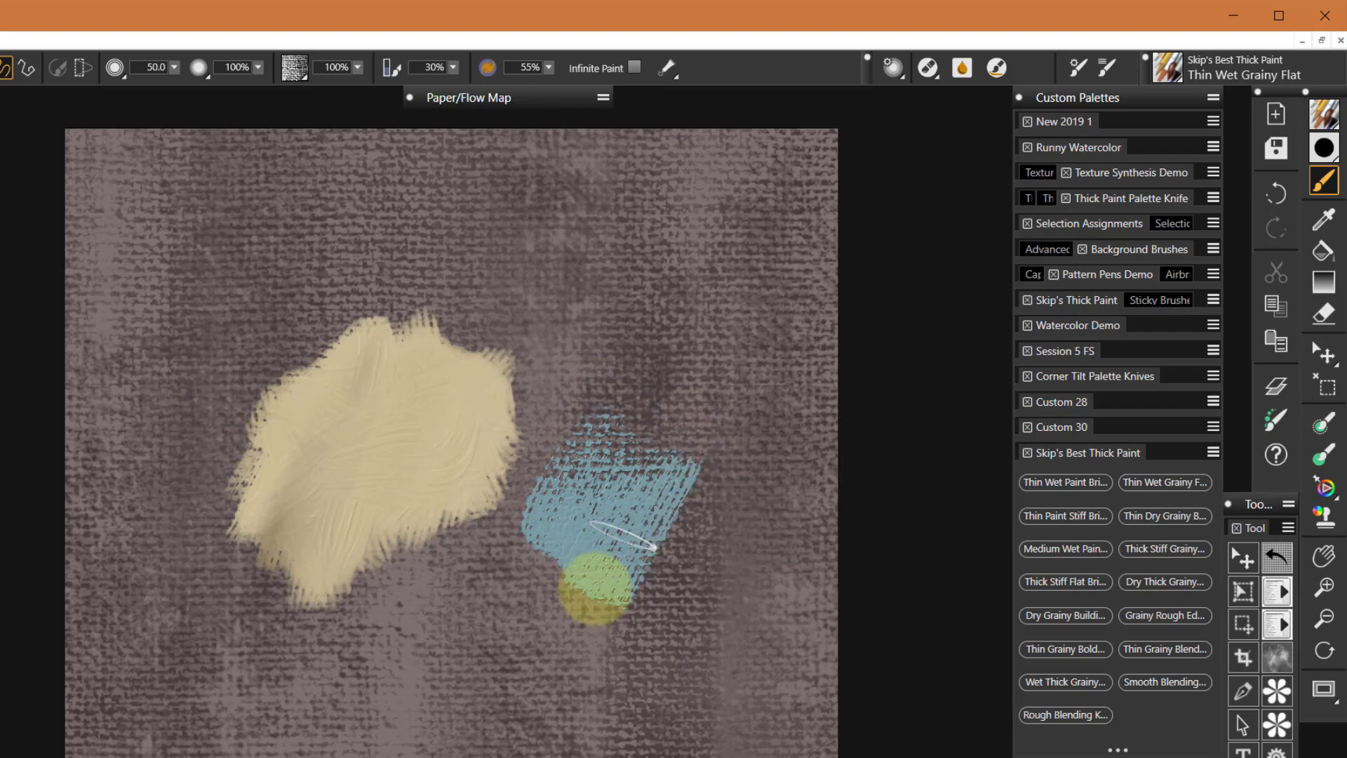
pyautogui.moveTo(632, 422)
pyautogui.mouseDown()
pyautogui.moveTo(517, 571)
pyautogui.moveTo(629, 451)
pyautogui.moveTo(682, 449)
pyautogui.moveTo(596, 611)
pyautogui.moveTo(631, 582)
pyautogui.mouseUp()
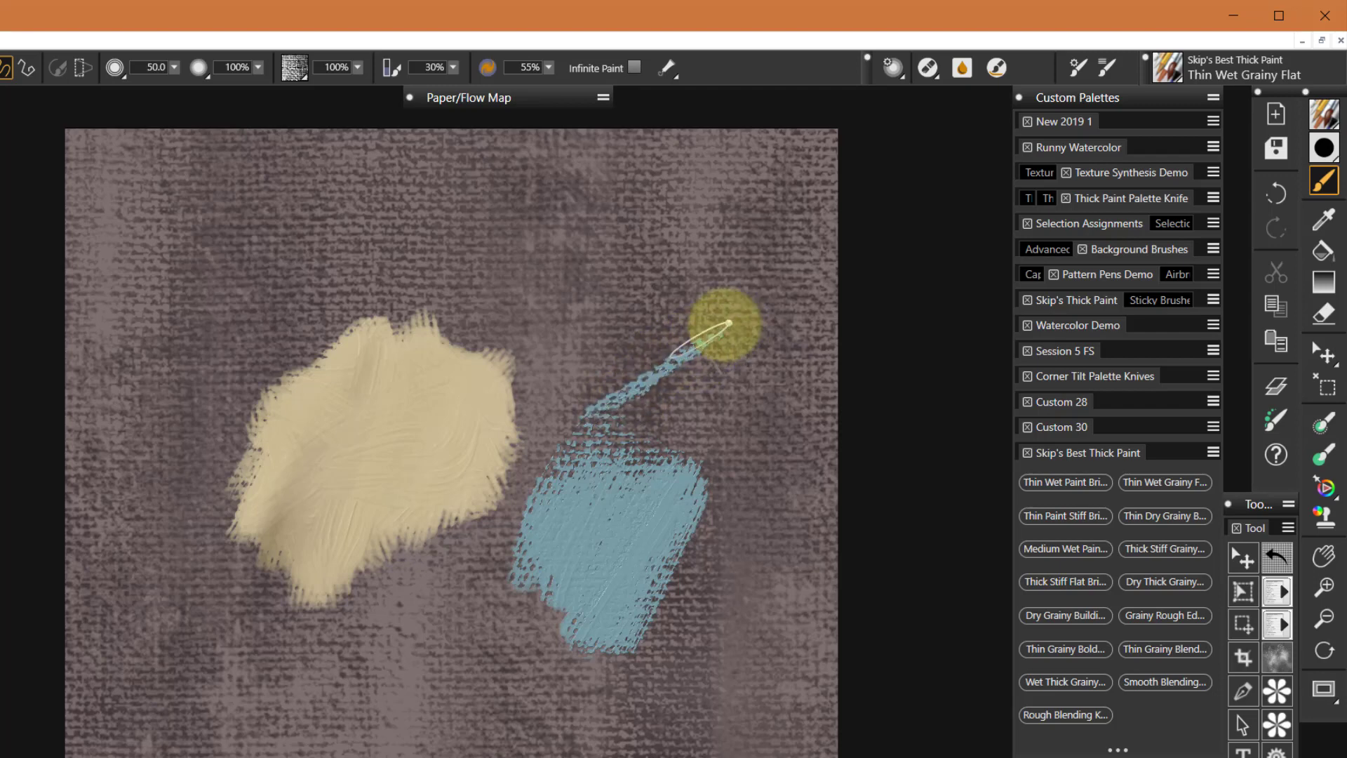
pyautogui.moveTo(677, 355)
pyautogui.mouseDown()
pyautogui.moveTo(601, 407)
pyautogui.moveTo(710, 337)
pyautogui.moveTo(533, 516)
pyautogui.mouseUp()
pyautogui.moveTo(602, 481)
pyautogui.mouseDown()
pyautogui.moveTo(645, 468)
pyautogui.moveTo(481, 560)
pyautogui.moveTo(710, 498)
pyautogui.moveTo(556, 531)
pyautogui.moveTo(663, 499)
pyautogui.moveTo(628, 517)
pyautogui.moveTo(687, 477)
pyautogui.moveTo(539, 589)
pyautogui.moveTo(642, 501)
pyautogui.mouseUp()
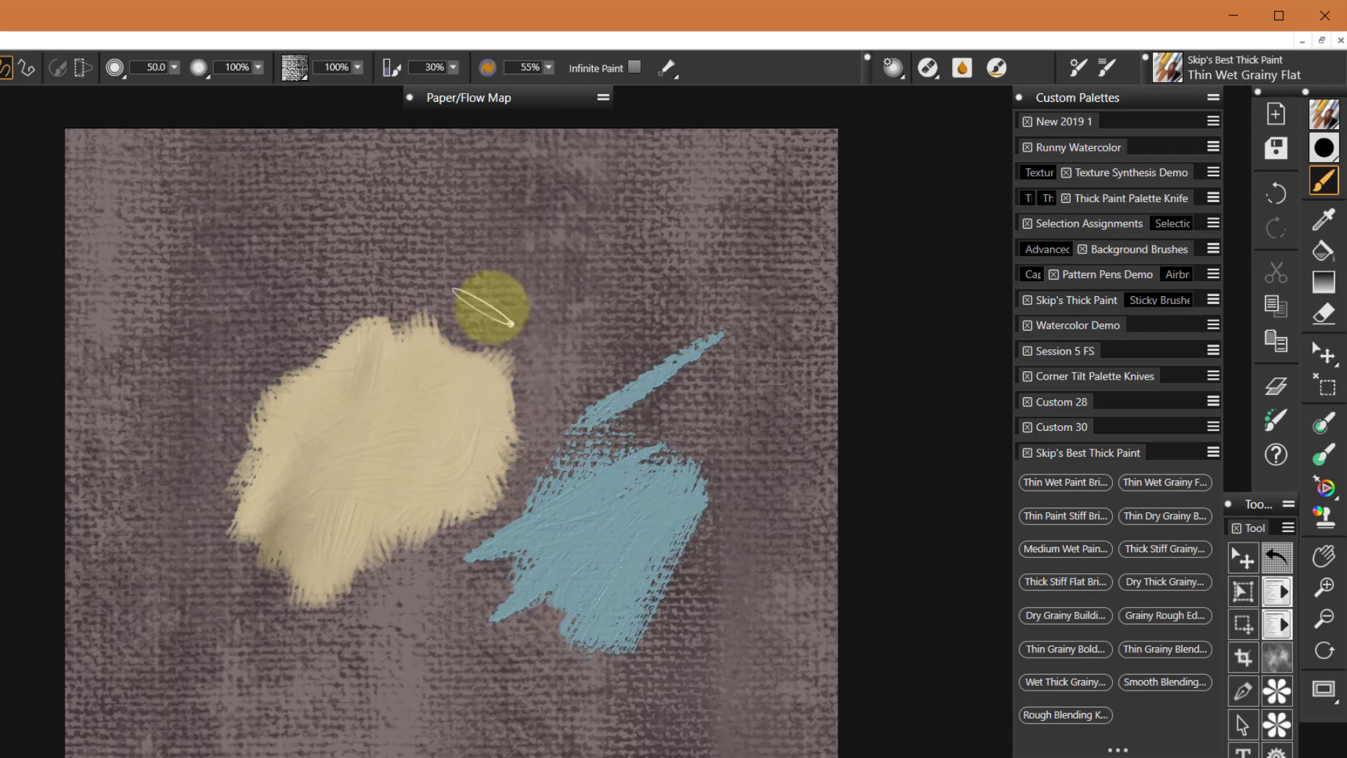
# Brush blue strokes over the cream patch and blend the two colors into soft green, extending toward both outer sides.
pyautogui.moveTo(491, 316); pyautogui.dragTo(430, 436)
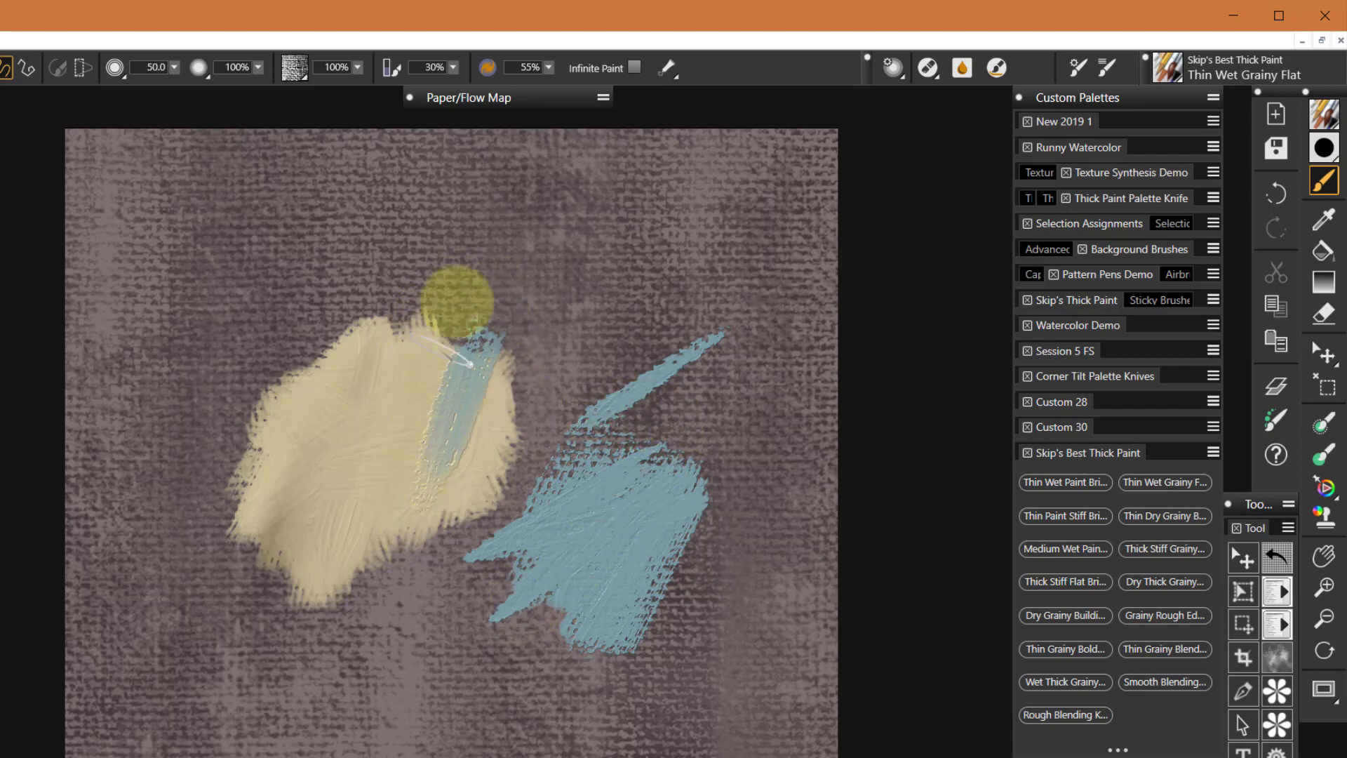
pyautogui.moveTo(451, 301)
pyautogui.mouseDown()
pyautogui.moveTo(420, 417)
pyautogui.moveTo(455, 293)
pyautogui.moveTo(409, 386)
pyautogui.moveTo(439, 283)
pyautogui.moveTo(388, 391)
pyautogui.mouseUp()
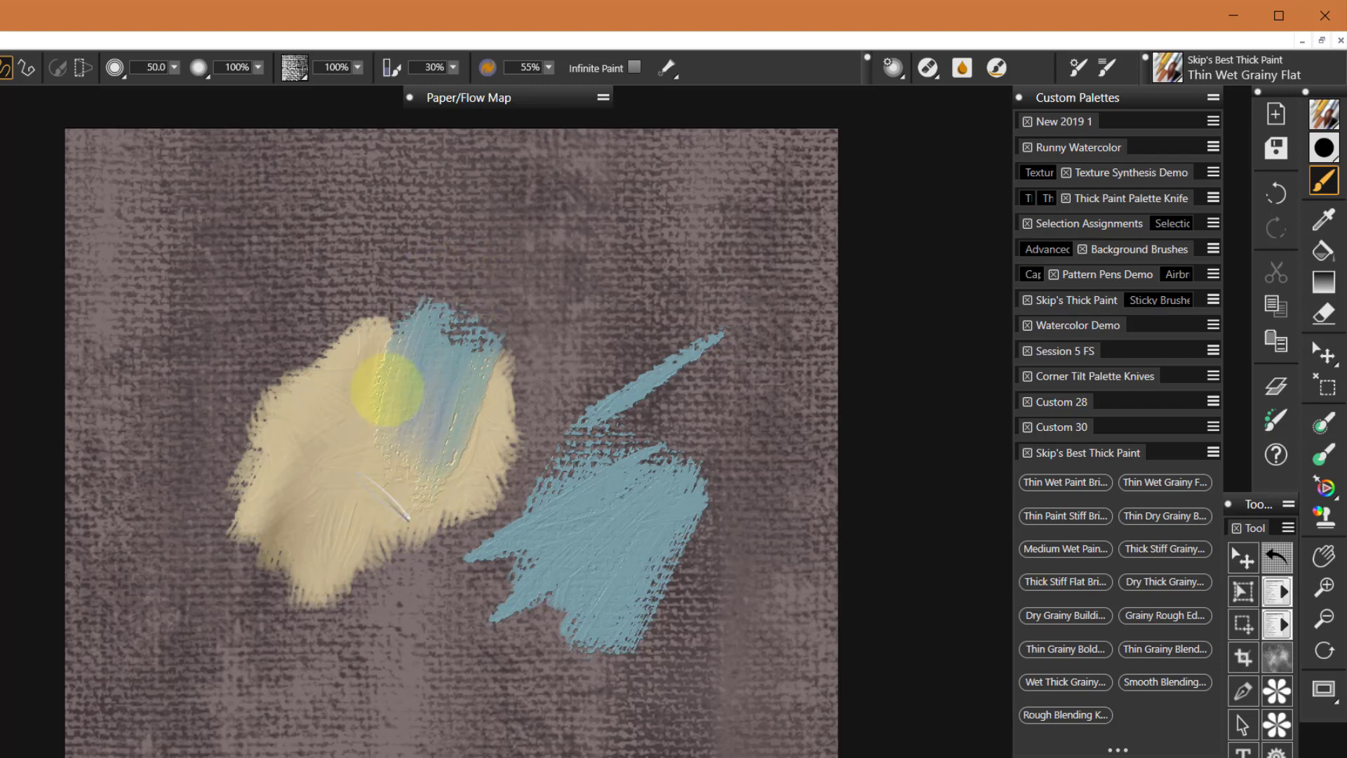
pyautogui.moveTo(426, 279); pyautogui.dragTo(360, 440)
pyautogui.moveTo(489, 318)
pyautogui.mouseDown()
pyautogui.moveTo(328, 384)
pyautogui.moveTo(315, 351)
pyautogui.moveTo(355, 447)
pyautogui.mouseUp()
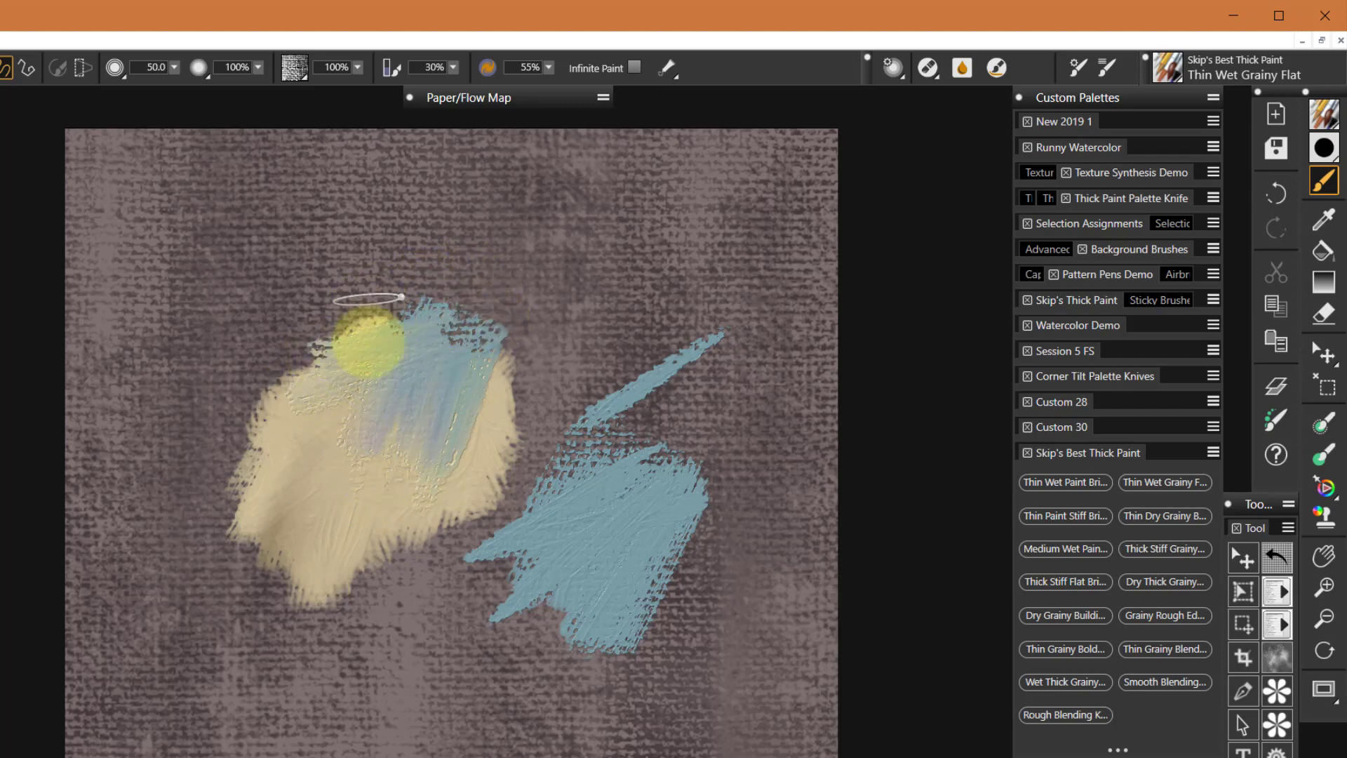
pyautogui.moveTo(369, 331)
pyautogui.mouseDown()
pyautogui.moveTo(340, 458)
pyautogui.moveTo(353, 491)
pyautogui.mouseUp()
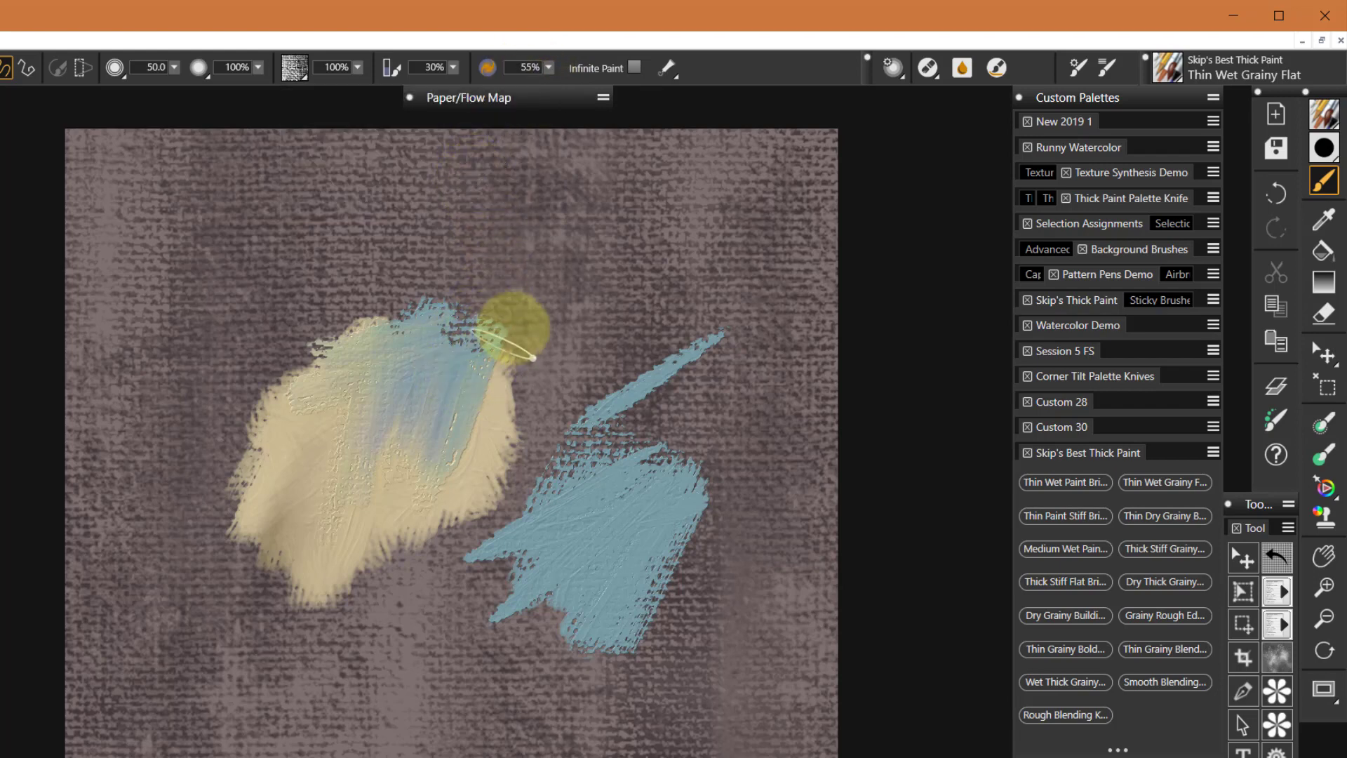
pyautogui.moveTo(514, 326)
pyautogui.mouseDown()
pyautogui.moveTo(451, 466)
pyautogui.moveTo(527, 330)
pyautogui.moveTo(426, 432)
pyautogui.moveTo(481, 451)
pyautogui.moveTo(505, 400)
pyautogui.moveTo(481, 355)
pyautogui.moveTo(474, 491)
pyautogui.moveTo(429, 407)
pyautogui.moveTo(386, 383)
pyautogui.moveTo(395, 393)
pyautogui.moveTo(352, 430)
pyautogui.moveTo(355, 382)
pyautogui.moveTo(337, 369)
pyautogui.moveTo(352, 473)
pyautogui.moveTo(379, 319)
pyautogui.moveTo(386, 477)
pyautogui.moveTo(400, 485)
pyautogui.moveTo(417, 417)
pyautogui.moveTo(466, 367)
pyautogui.moveTo(519, 463)
pyautogui.moveTo(517, 511)
pyautogui.moveTo(562, 473)
pyautogui.moveTo(481, 545)
pyautogui.moveTo(423, 530)
pyautogui.moveTo(449, 519)
pyautogui.mouseUp()
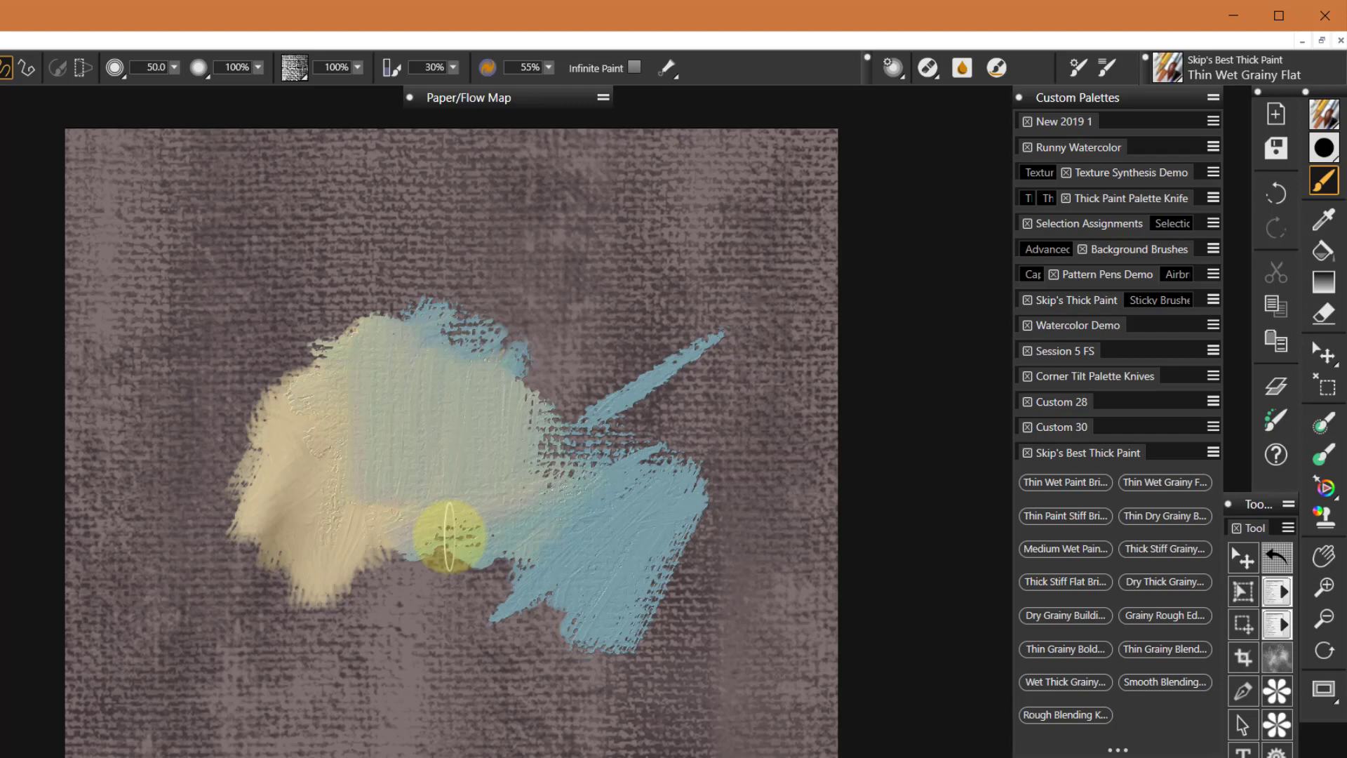
pyautogui.moveTo(250, 442)
pyautogui.mouseDown()
pyautogui.moveTo(309, 452)
pyautogui.moveTo(330, 397)
pyautogui.moveTo(227, 519)
pyautogui.moveTo(196, 475)
pyautogui.moveTo(253, 430)
pyautogui.moveTo(285, 496)
pyautogui.moveTo(304, 395)
pyautogui.mouseUp()
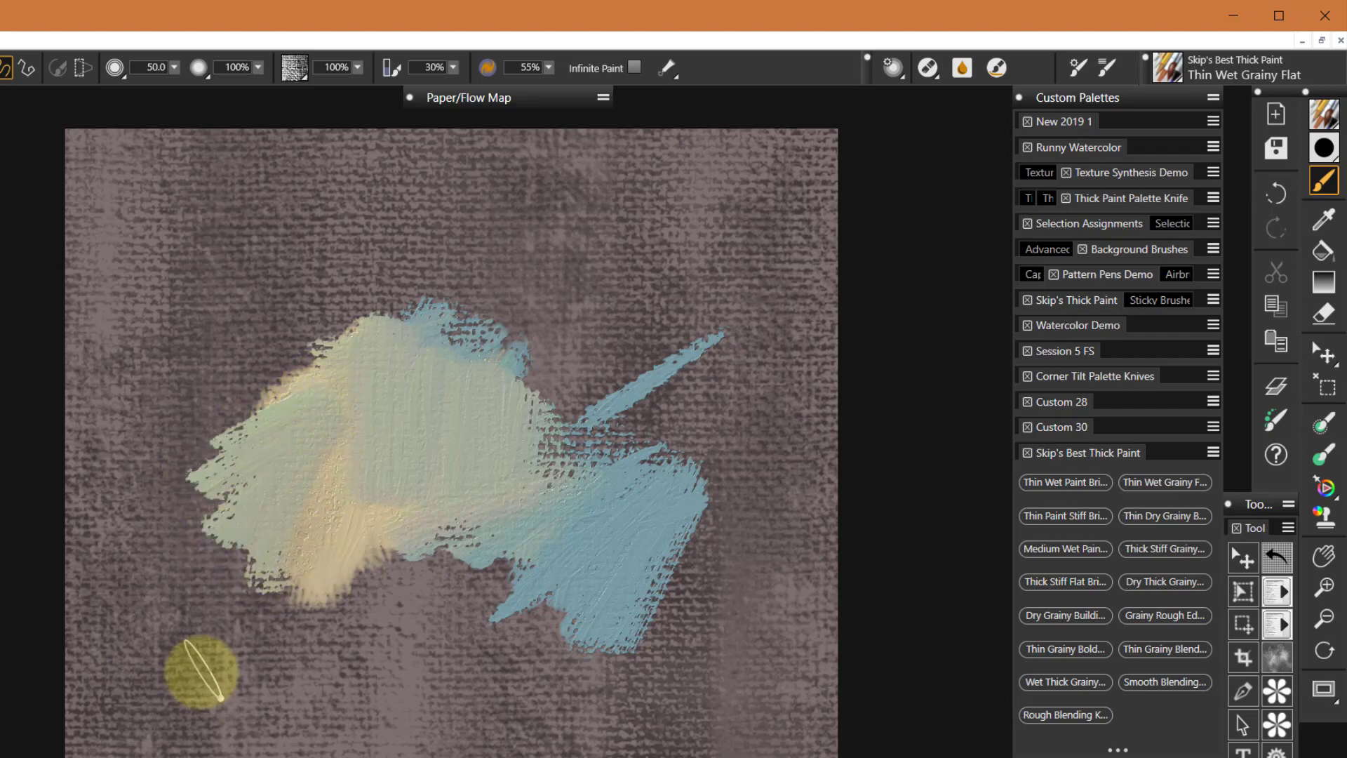
# Paint a diagonal cream test stroke below the blended patch with the Thin Paint Stiff Bristle brush, undoing unwanted attempts.
pyautogui.click(1077, 516)
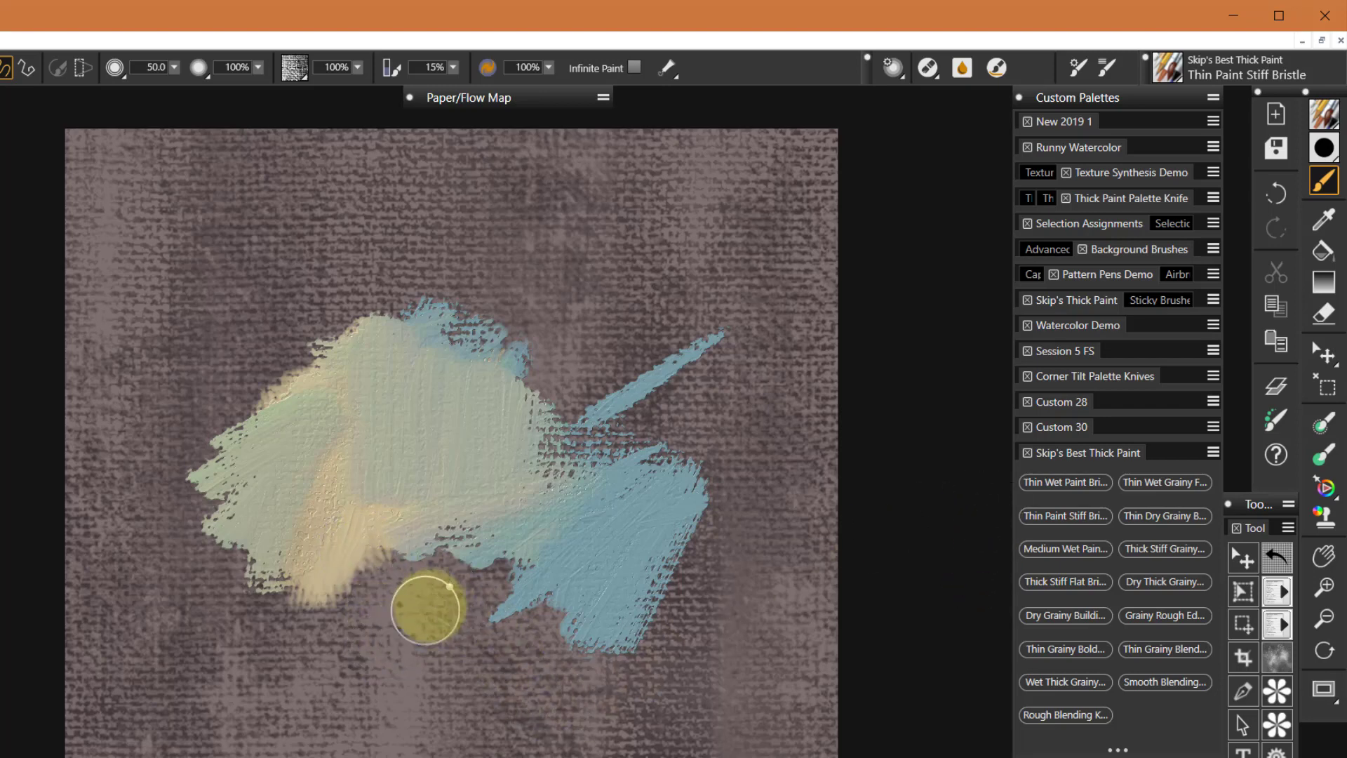
pyautogui.moveTo(428, 596); pyautogui.dragTo(337, 692)
pyautogui.hotkey('ctrl', 'z')
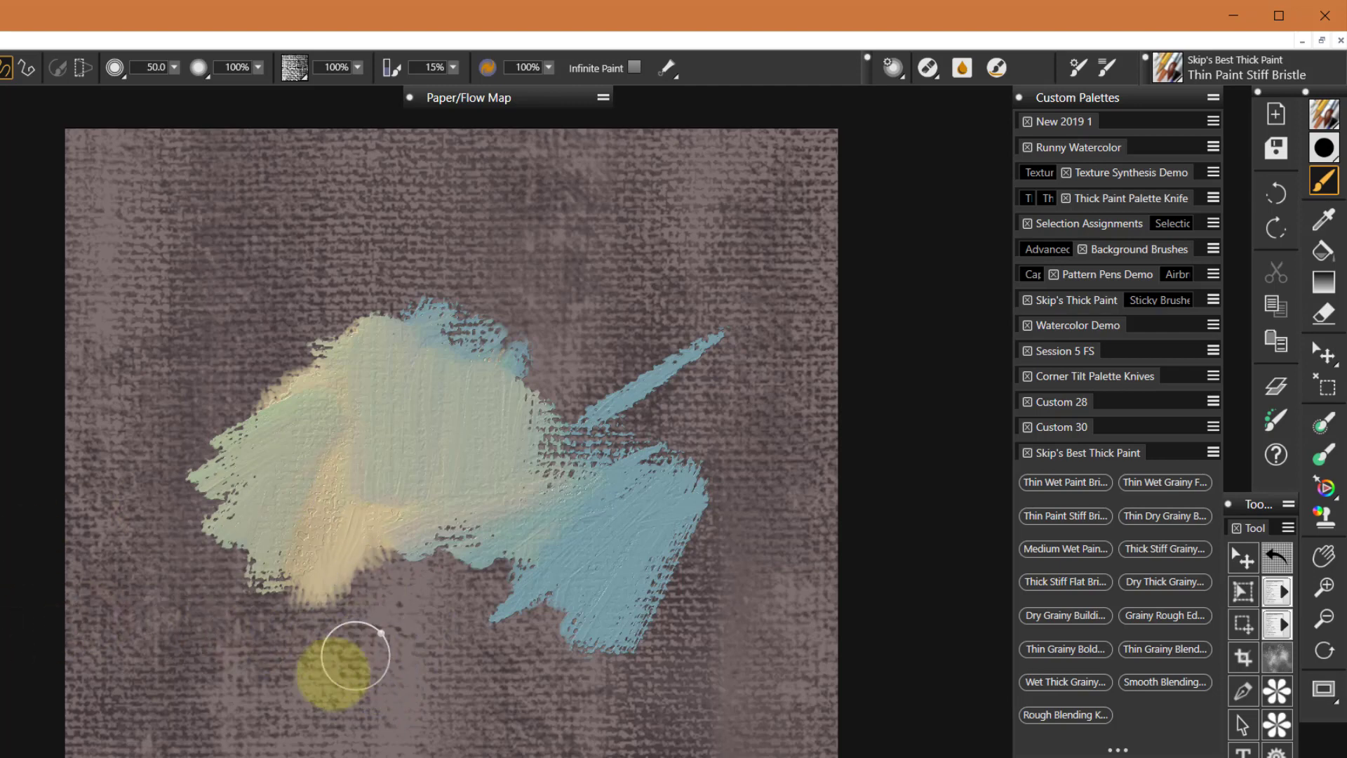
pyautogui.moveTo(303, 701)
pyautogui.mouseDown()
pyautogui.moveTo(483, 561)
pyautogui.moveTo(343, 659)
pyautogui.moveTo(442, 593)
pyautogui.moveTo(337, 683)
pyautogui.moveTo(419, 626)
pyautogui.moveTo(430, 595)
pyautogui.moveTo(373, 666)
pyautogui.moveTo(438, 668)
pyautogui.moveTo(433, 607)
pyautogui.moveTo(388, 656)
pyautogui.moveTo(450, 656)
pyautogui.moveTo(416, 608)
pyautogui.moveTo(410, 718)
pyautogui.moveTo(458, 593)
pyautogui.moveTo(322, 721)
pyautogui.moveTo(496, 582)
pyautogui.moveTo(459, 626)
pyautogui.moveTo(356, 623)
pyautogui.moveTo(513, 621)
pyautogui.moveTo(378, 605)
pyautogui.moveTo(582, 587)
pyautogui.moveTo(530, 604)
pyautogui.moveTo(545, 553)
pyautogui.moveTo(447, 741)
pyautogui.moveTo(449, 670)
pyautogui.moveTo(519, 619)
pyautogui.moveTo(489, 660)
pyautogui.mouseUp()
pyautogui.hotkey('ctrl', 'z')
pyautogui.hotkey('ctrl', 'z')
pyautogui.hotkey('ctrl', 'z')
pyautogui.hotkey('ctrl', 'z')
pyautogui.hotkey('ctrl', 'z')
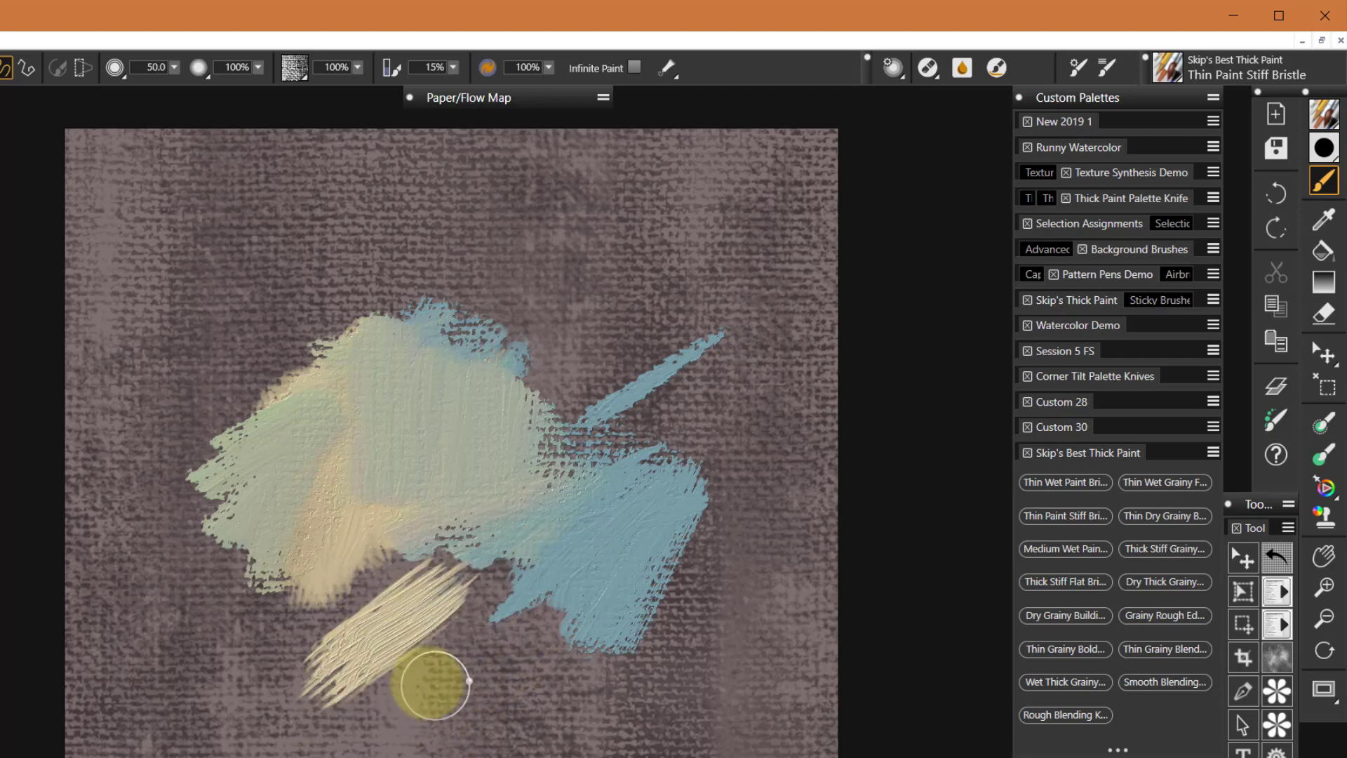
# Cover the blended and blue areas with overlapping cream stiff-bristle strokes in varied directions, extending below the patch.
pyautogui.moveTo(416, 682)
pyautogui.mouseDown()
pyautogui.moveTo(568, 506)
pyautogui.moveTo(611, 519)
pyautogui.moveTo(653, 454)
pyautogui.moveTo(444, 720)
pyautogui.moveTo(515, 614)
pyautogui.moveTo(495, 600)
pyautogui.moveTo(609, 563)
pyautogui.moveTo(534, 575)
pyautogui.moveTo(618, 562)
pyautogui.moveTo(643, 482)
pyautogui.moveTo(588, 550)
pyautogui.moveTo(627, 545)
pyautogui.moveTo(537, 581)
pyautogui.moveTo(613, 512)
pyautogui.moveTo(567, 586)
pyautogui.moveTo(573, 505)
pyautogui.moveTo(581, 616)
pyautogui.moveTo(633, 472)
pyautogui.moveTo(509, 620)
pyautogui.moveTo(640, 470)
pyautogui.moveTo(516, 563)
pyautogui.moveTo(636, 470)
pyautogui.moveTo(599, 489)
pyautogui.moveTo(604, 508)
pyautogui.moveTo(673, 486)
pyautogui.moveTo(518, 614)
pyautogui.moveTo(675, 508)
pyautogui.moveTo(537, 604)
pyautogui.moveTo(604, 553)
pyautogui.moveTo(616, 637)
pyautogui.moveTo(618, 558)
pyautogui.moveTo(641, 523)
pyautogui.moveTo(648, 617)
pyautogui.moveTo(684, 497)
pyautogui.moveTo(684, 546)
pyautogui.moveTo(664, 513)
pyautogui.moveTo(681, 630)
pyautogui.moveTo(679, 494)
pyautogui.moveTo(705, 643)
pyautogui.moveTo(723, 503)
pyautogui.moveTo(725, 636)
pyautogui.moveTo(728, 581)
pyautogui.moveTo(586, 651)
pyautogui.moveTo(720, 600)
pyautogui.moveTo(531, 708)
pyautogui.moveTo(711, 543)
pyautogui.moveTo(654, 560)
pyautogui.moveTo(673, 554)
pyautogui.moveTo(575, 515)
pyautogui.moveTo(587, 754)
pyautogui.moveTo(607, 507)
pyautogui.moveTo(523, 686)
pyautogui.moveTo(435, 628)
pyautogui.moveTo(420, 579)
pyautogui.moveTo(512, 287)
pyautogui.moveTo(392, 528)
pyautogui.moveTo(493, 279)
pyautogui.moveTo(386, 495)
pyautogui.moveTo(403, 326)
pyautogui.moveTo(475, 428)
pyautogui.mouseUp()
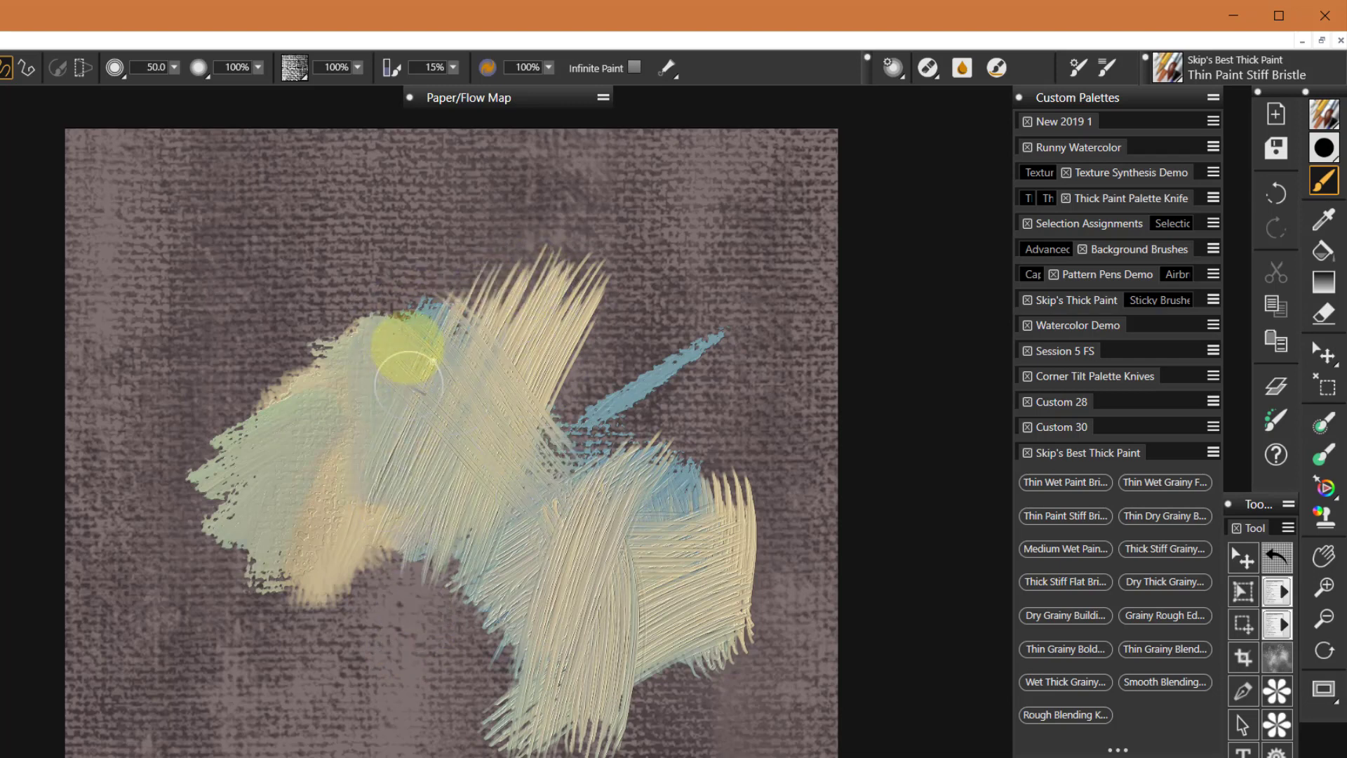
pyautogui.moveTo(431, 386)
pyautogui.mouseDown()
pyautogui.moveTo(482, 496)
pyautogui.moveTo(466, 602)
pyautogui.moveTo(406, 556)
pyautogui.moveTo(540, 389)
pyautogui.moveTo(587, 406)
pyautogui.moveTo(505, 472)
pyautogui.moveTo(520, 400)
pyautogui.moveTo(616, 370)
pyautogui.moveTo(647, 394)
pyautogui.moveTo(622, 451)
pyautogui.moveTo(577, 394)
pyautogui.moveTo(526, 384)
pyautogui.moveTo(504, 464)
pyautogui.moveTo(369, 674)
pyautogui.moveTo(434, 579)
pyautogui.moveTo(309, 673)
pyautogui.moveTo(404, 555)
pyautogui.moveTo(391, 679)
pyautogui.moveTo(403, 691)
pyautogui.moveTo(421, 639)
pyautogui.moveTo(393, 649)
pyautogui.moveTo(387, 716)
pyautogui.mouseUp()
pyautogui.moveTo(490, 630)
pyautogui.mouseDown()
pyautogui.moveTo(472, 565)
pyautogui.moveTo(490, 670)
pyautogui.moveTo(456, 673)
pyautogui.moveTo(393, 544)
pyautogui.moveTo(379, 545)
pyautogui.moveTo(384, 716)
pyautogui.moveTo(372, 600)
pyautogui.moveTo(397, 717)
pyautogui.moveTo(499, 633)
pyautogui.moveTo(427, 690)
pyautogui.moveTo(426, 746)
pyautogui.moveTo(516, 620)
pyautogui.mouseUp()
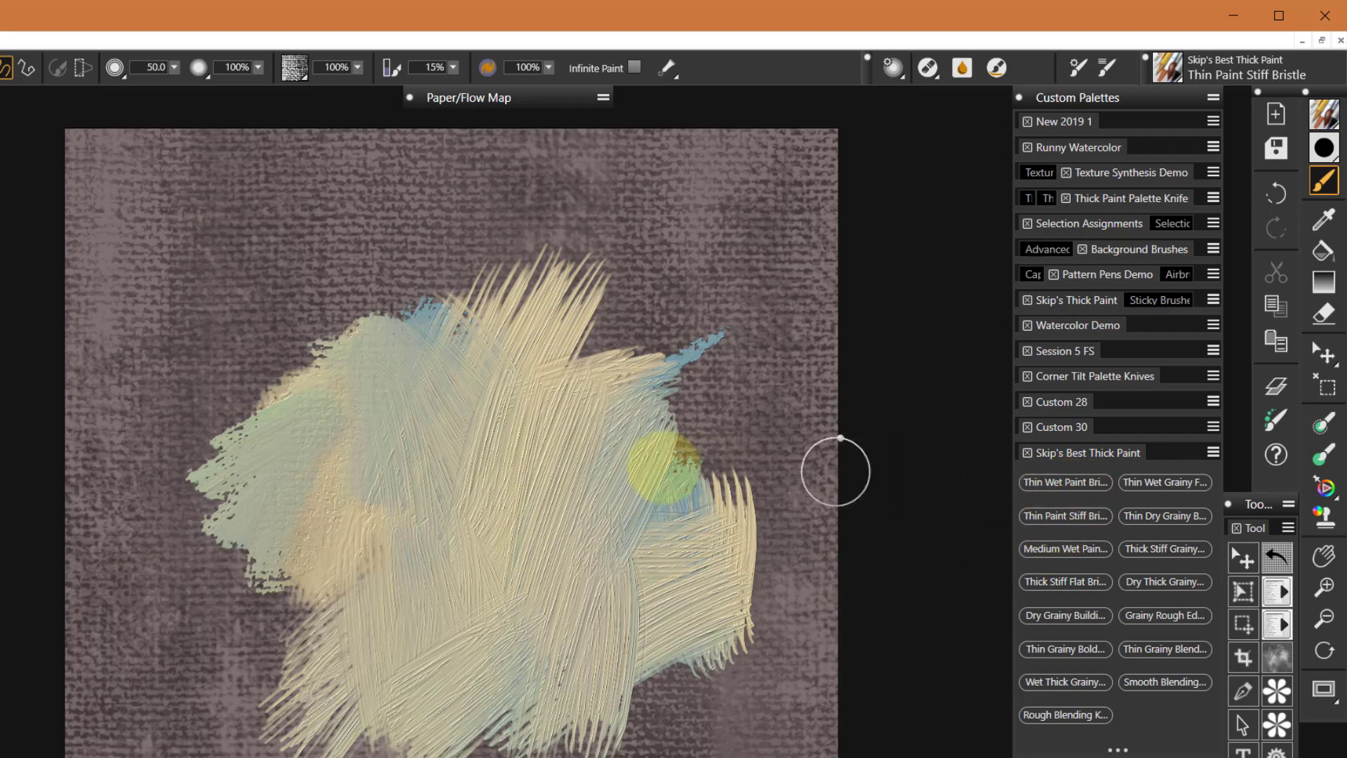
pyautogui.moveTo(649, 532)
pyautogui.mouseDown()
pyautogui.moveTo(648, 704)
pyautogui.moveTo(705, 519)
pyautogui.moveTo(633, 658)
pyautogui.moveTo(713, 625)
pyautogui.moveTo(608, 651)
pyautogui.moveTo(678, 658)
pyautogui.moveTo(668, 592)
pyautogui.moveTo(701, 725)
pyautogui.moveTo(735, 567)
pyautogui.moveTo(704, 755)
pyautogui.mouseUp()
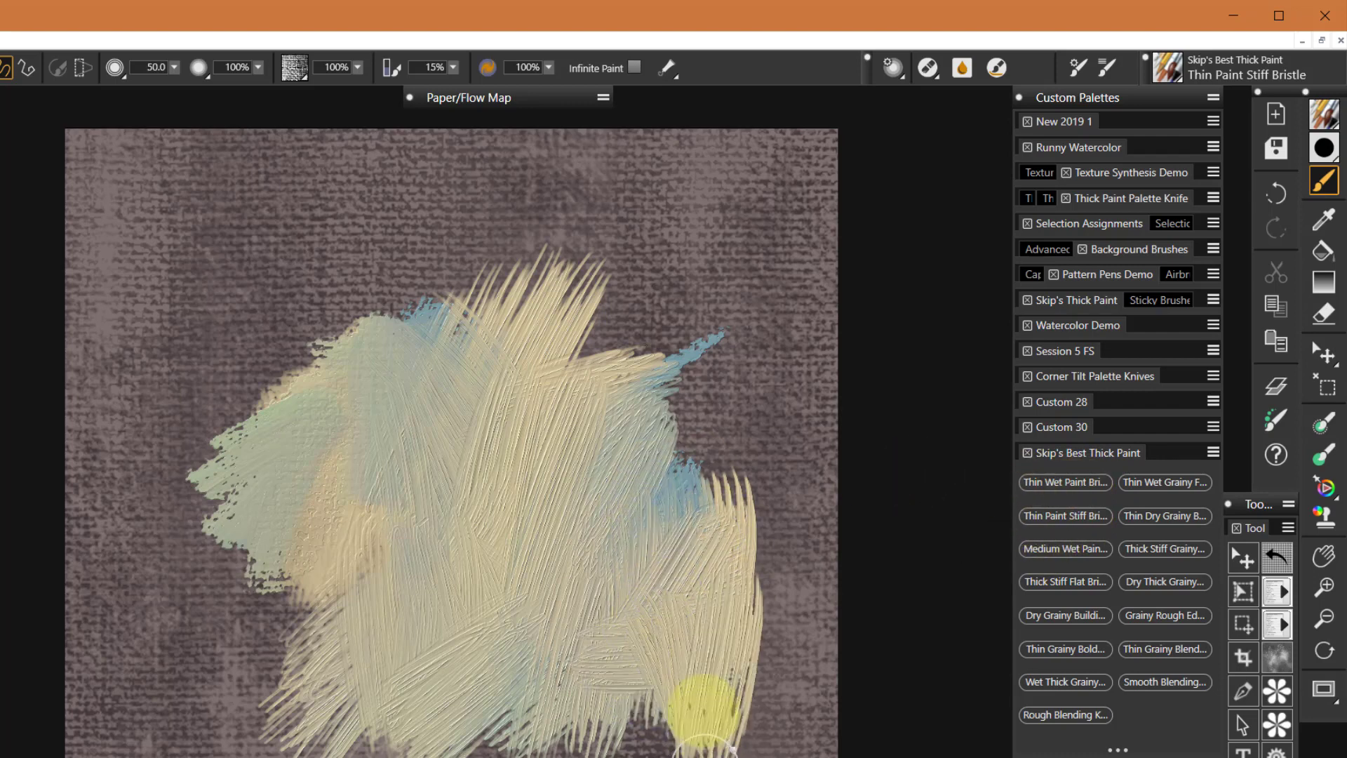